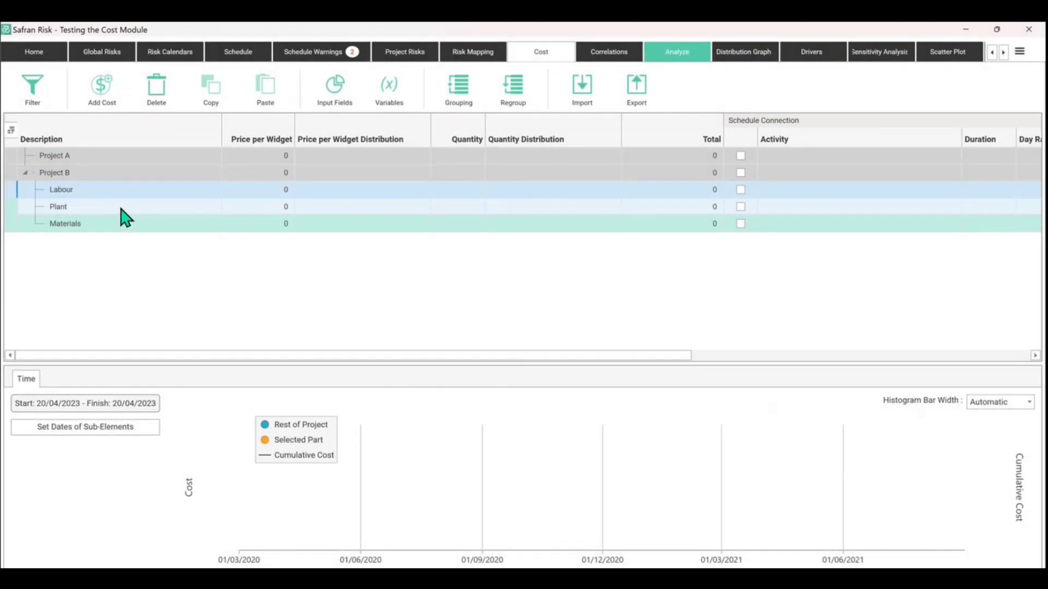
- Add a new cost item, 00010, under Labour in Project B
left_click(117, 209, "ctrl")
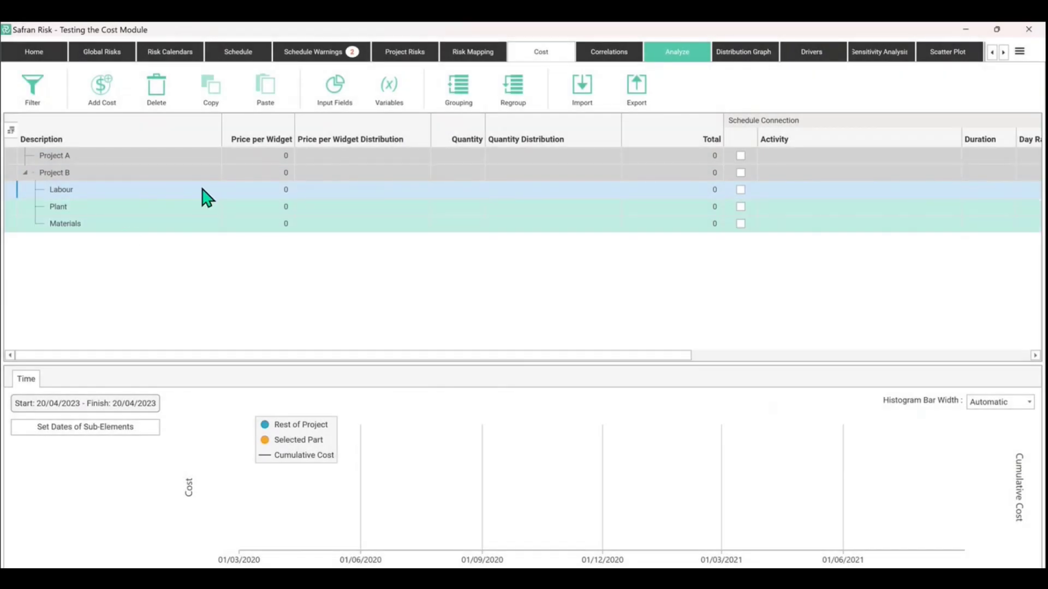
left_click(101, 93)
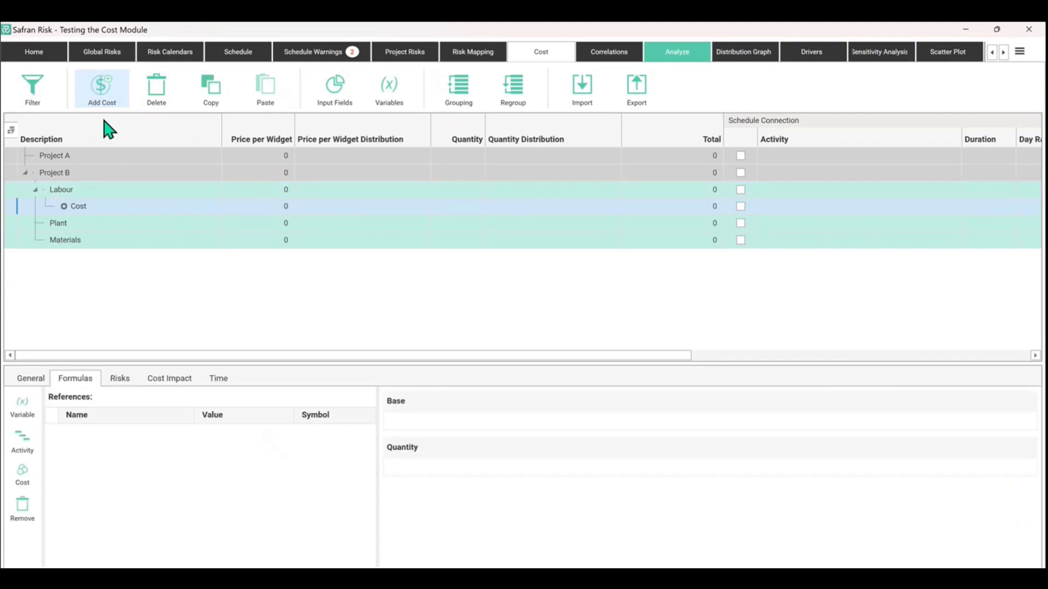
left_click(180, 206)
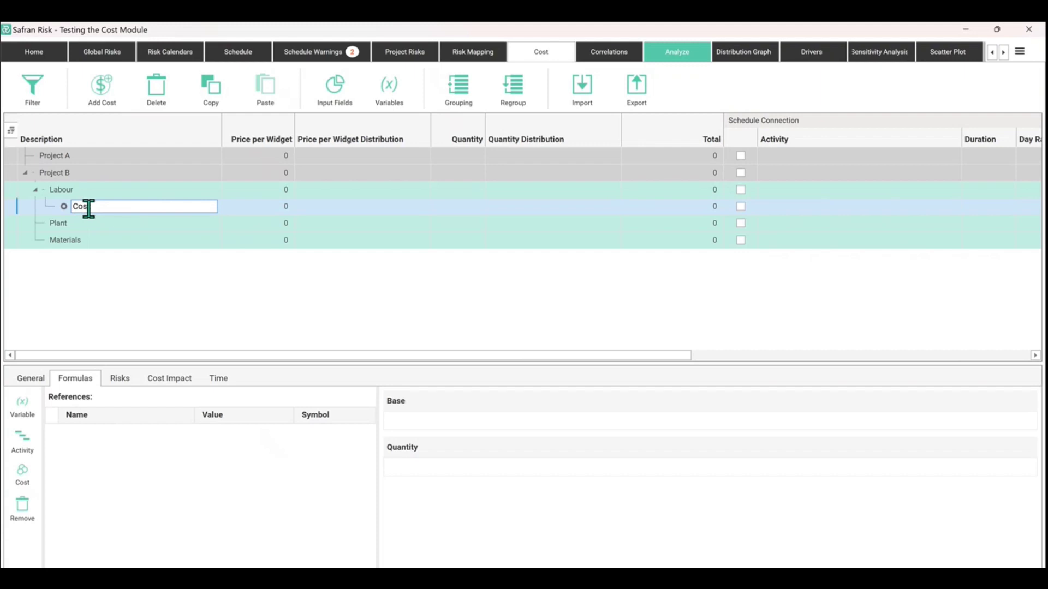
- Check the Field Chooser, show the item's General details, and begin editing its description
left_click(11, 133)
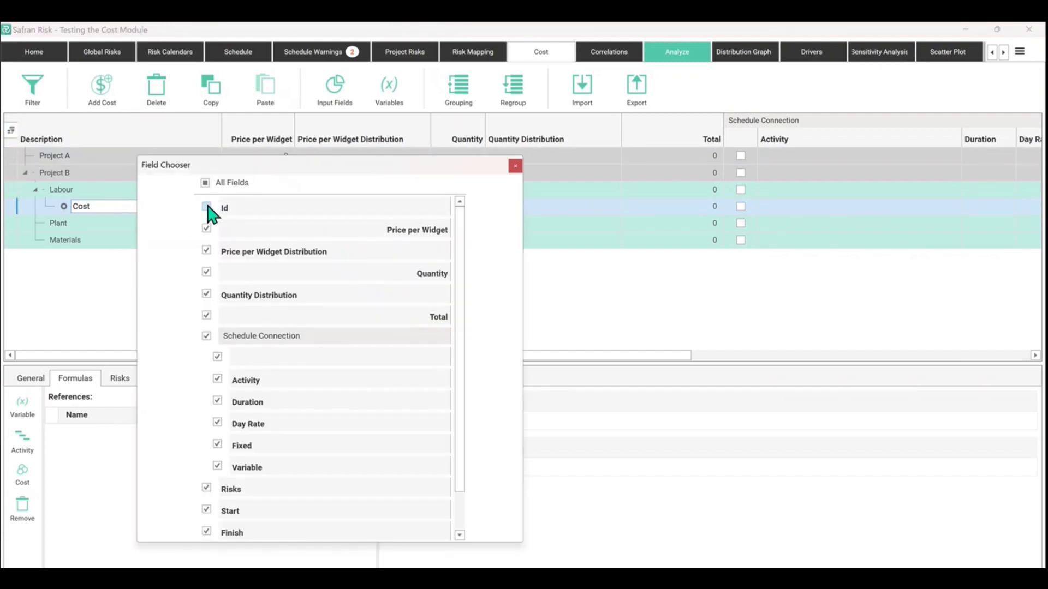
left_click(515, 167)
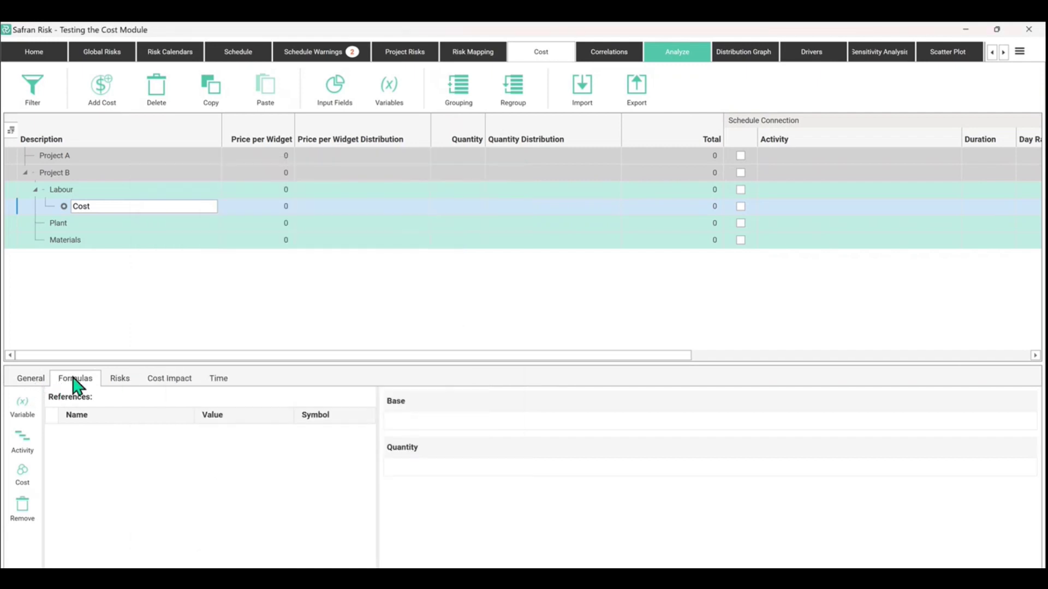
left_click(27, 380)
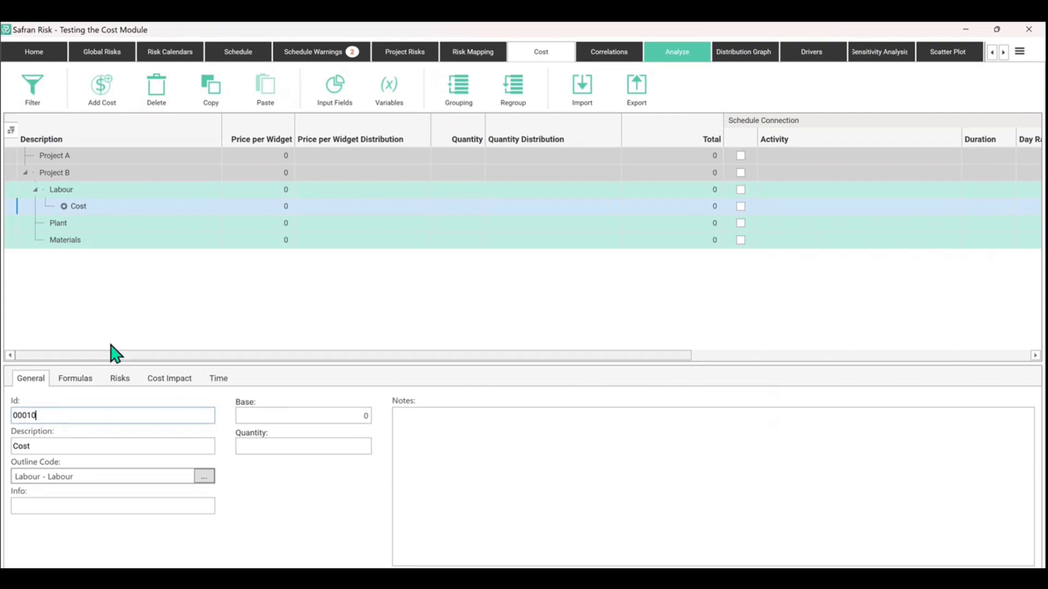
left_click(91, 207)
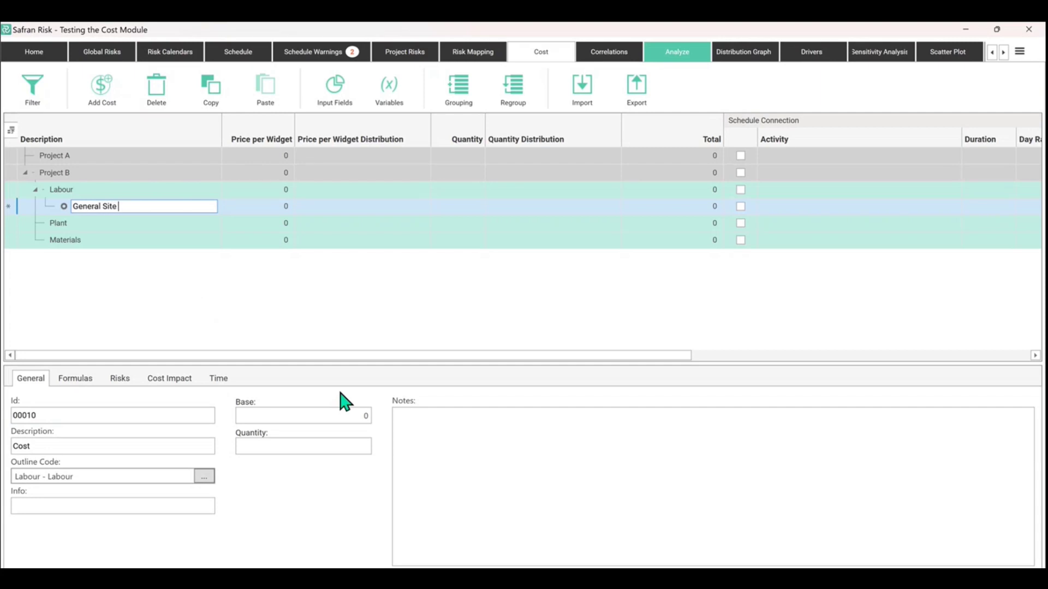
- Name the item General Site Labour and set its price to 100 per widget
left_click(278, 207)
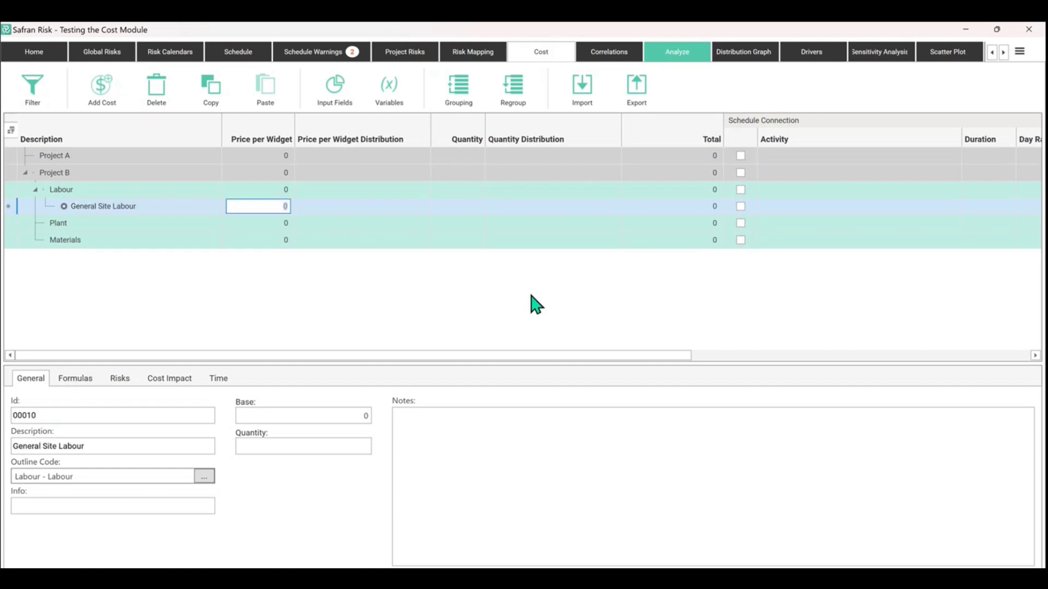
type("100")
key("Tab")
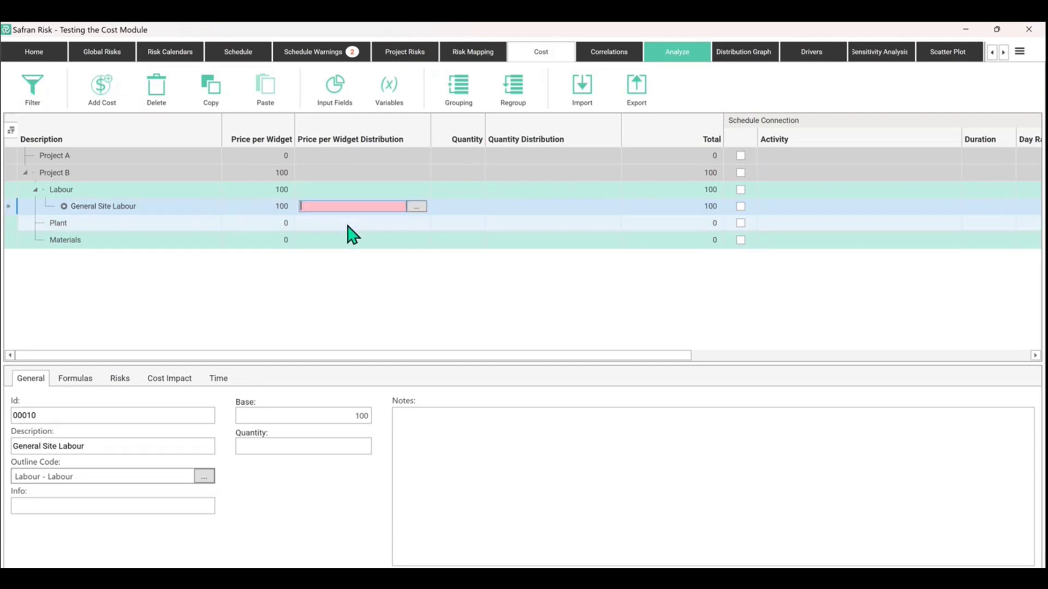
- Give the price a BetaPert distribution of 90% min, 100% likely, 150% max
left_click(418, 208)
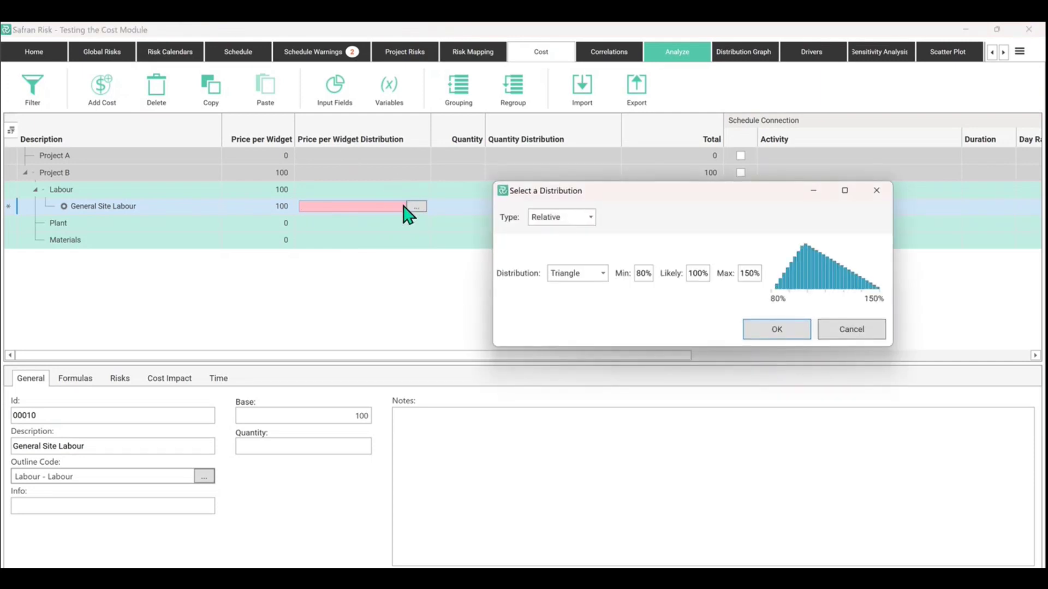
left_click(605, 274)
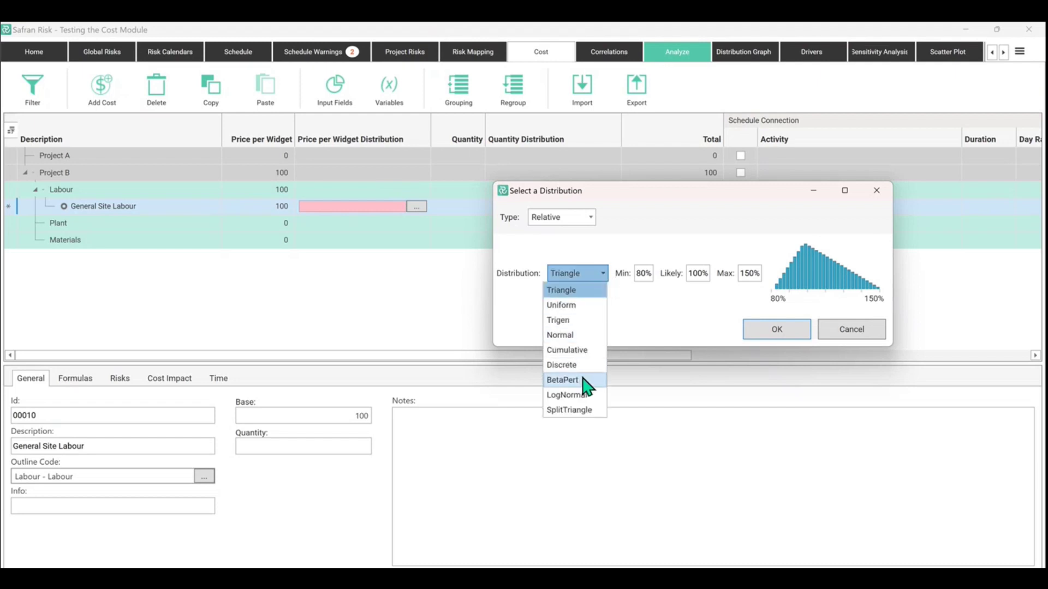
left_click(582, 381)
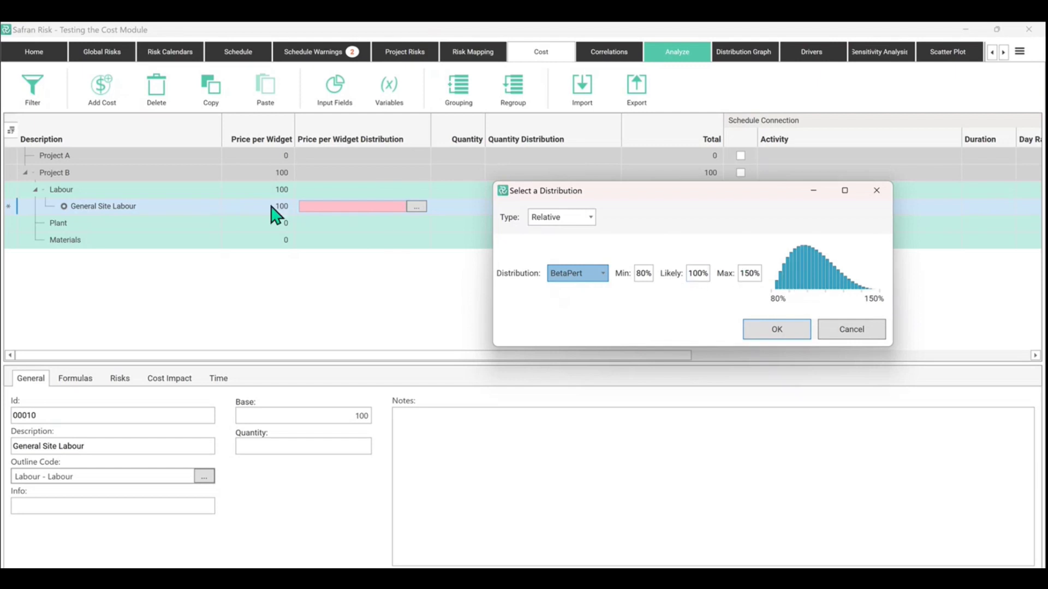
left_click(642, 273)
type("90")
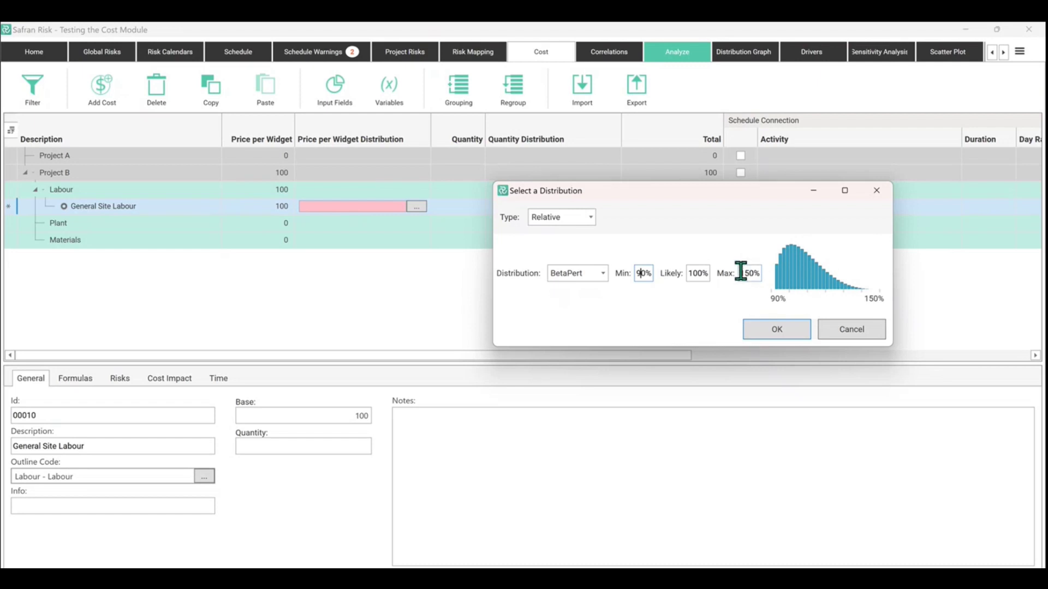
left_click(787, 334)
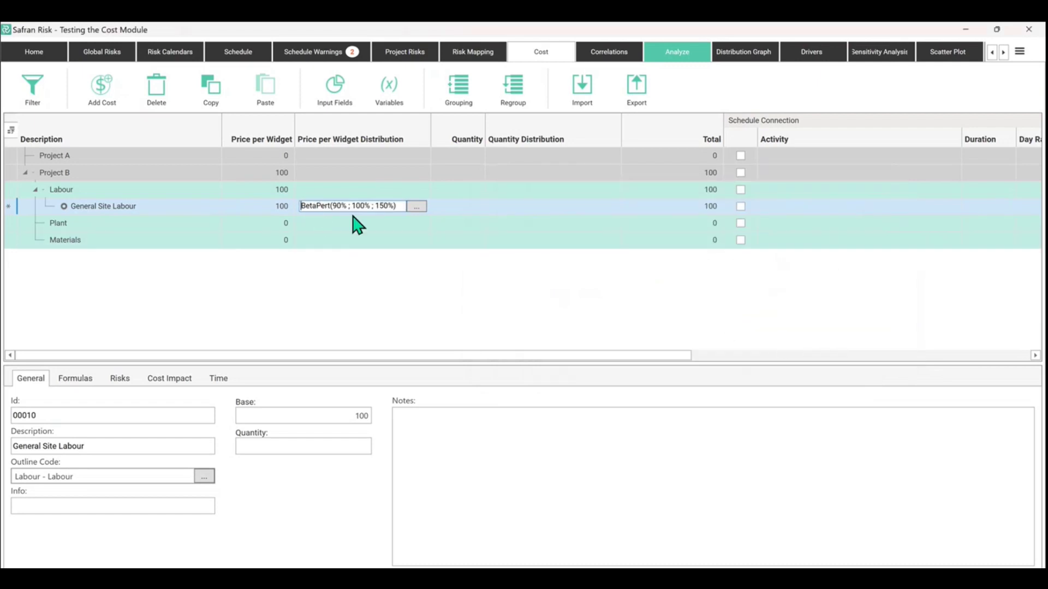
left_click(461, 207)
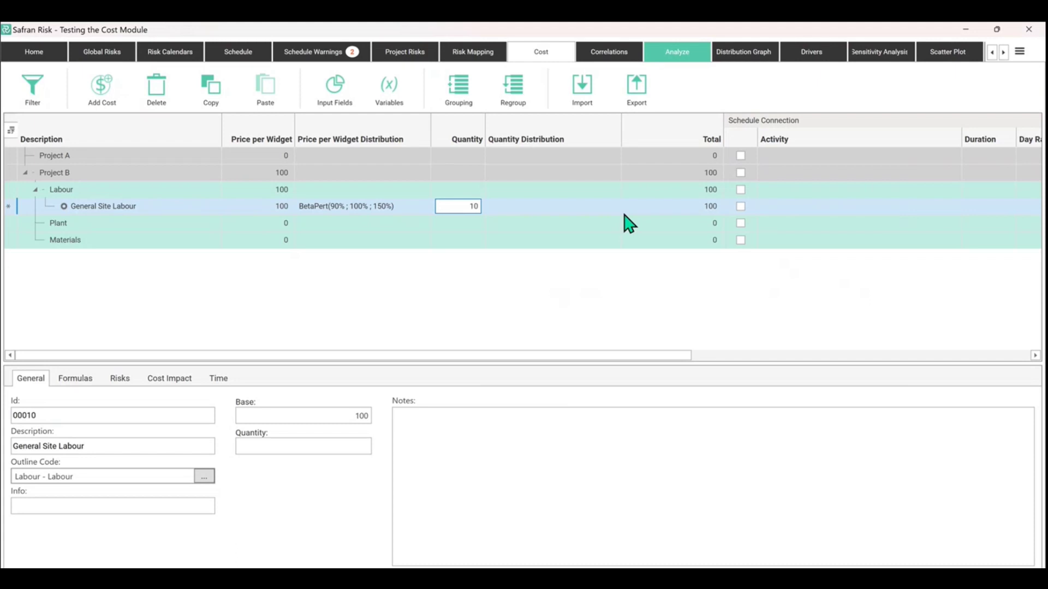
- Confirm quantity 10 for a 1,000 total, review the Input Fields, and add a second Labour item
key("Return")
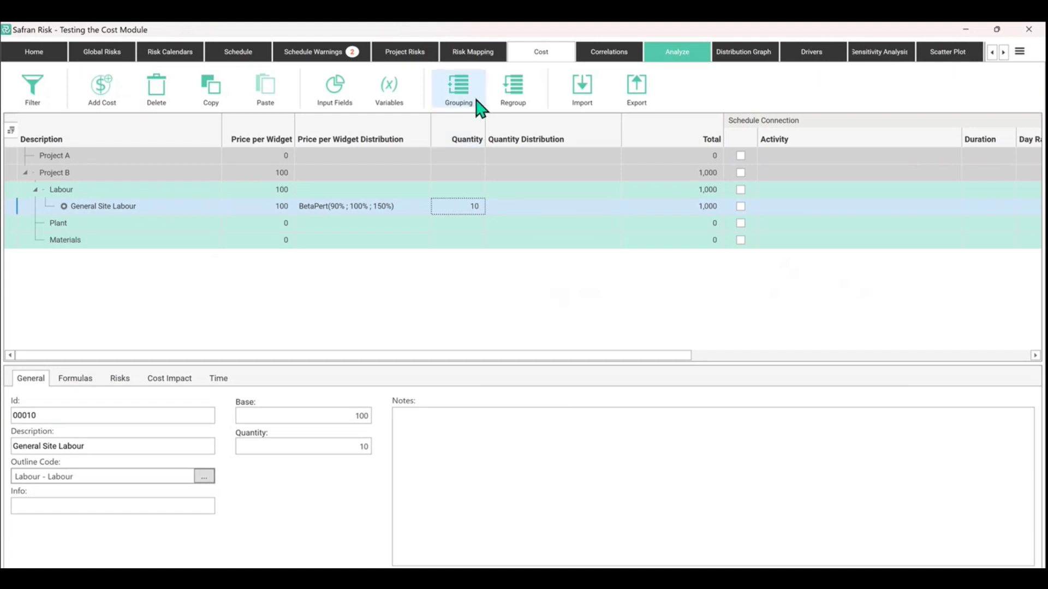
left_click(350, 91)
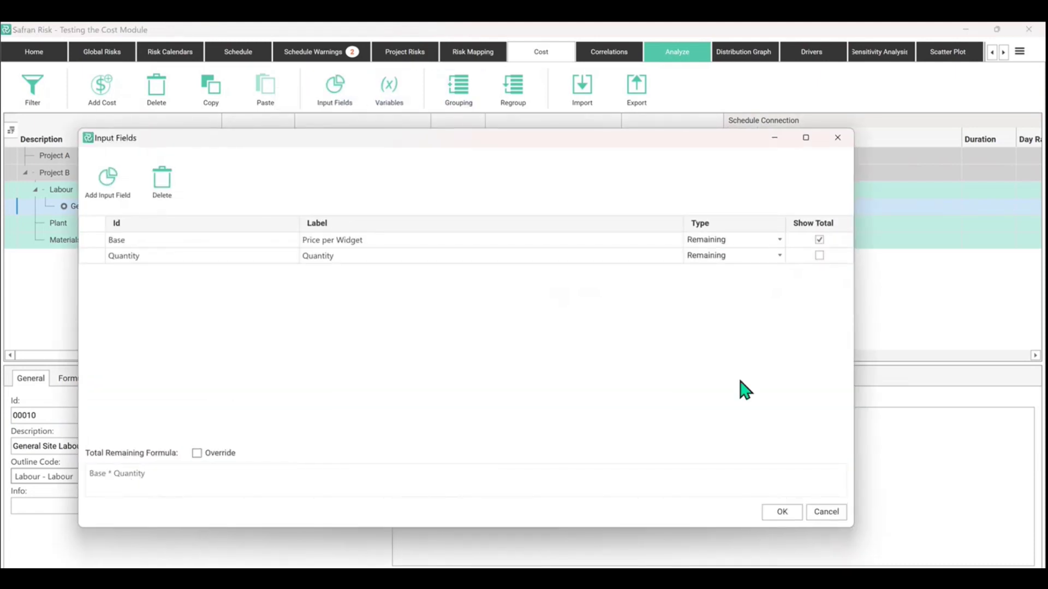
left_click(838, 139)
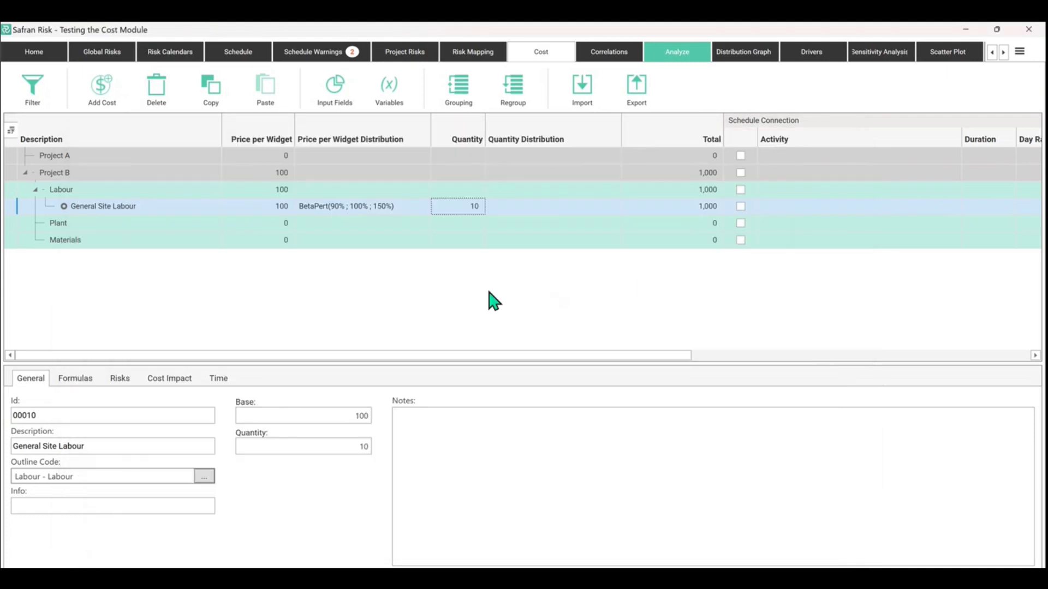
left_click(716, 190)
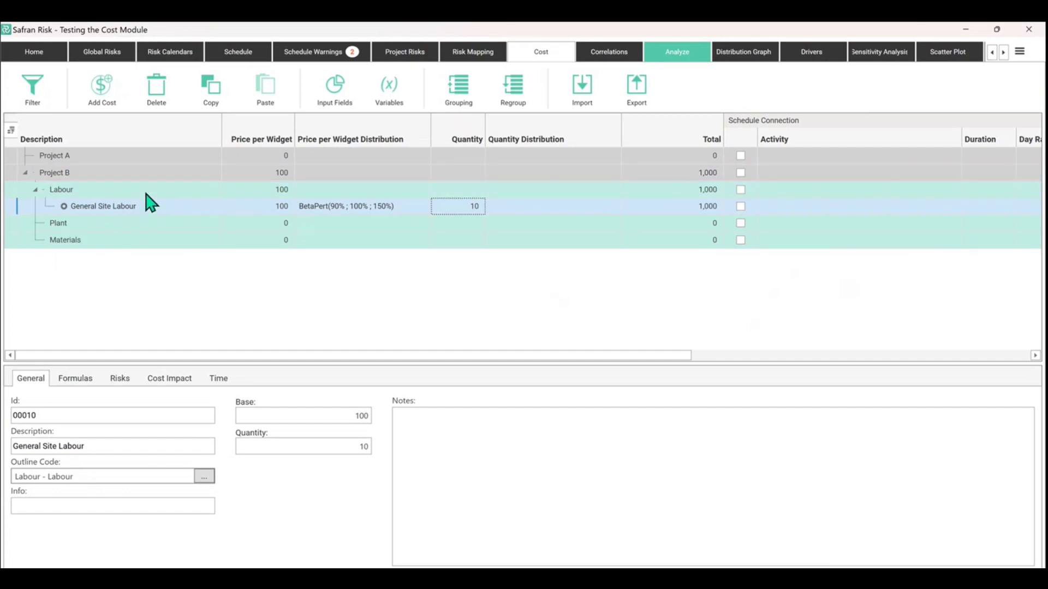
left_click(102, 96)
- Name the second item Specialist, priced 500 with Triangle 80%/100%/150% distribution, and quantity 2
left_click(75, 228)
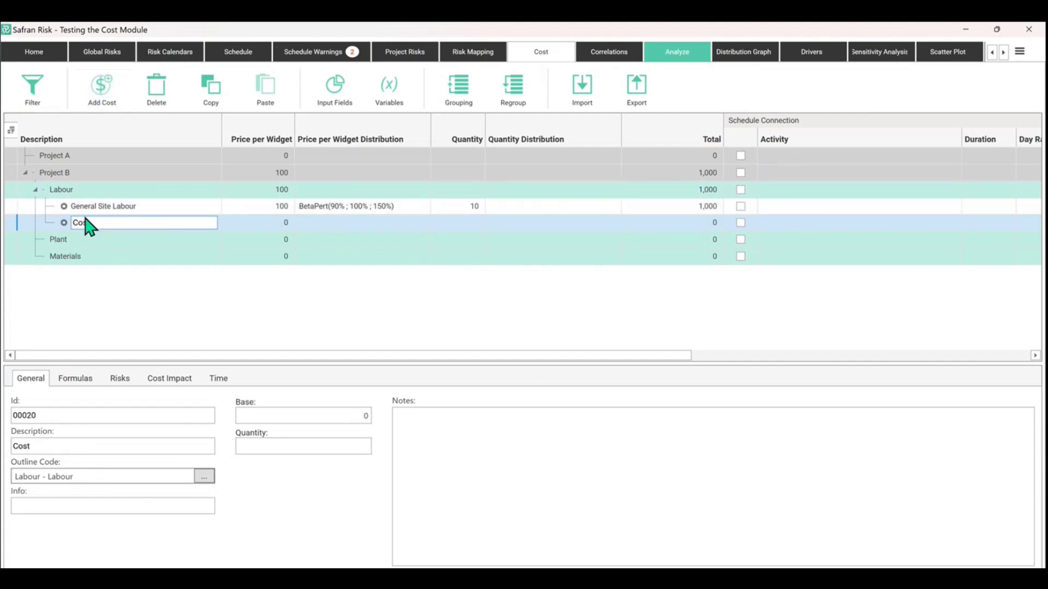
type("Speciali")
left_click(268, 222)
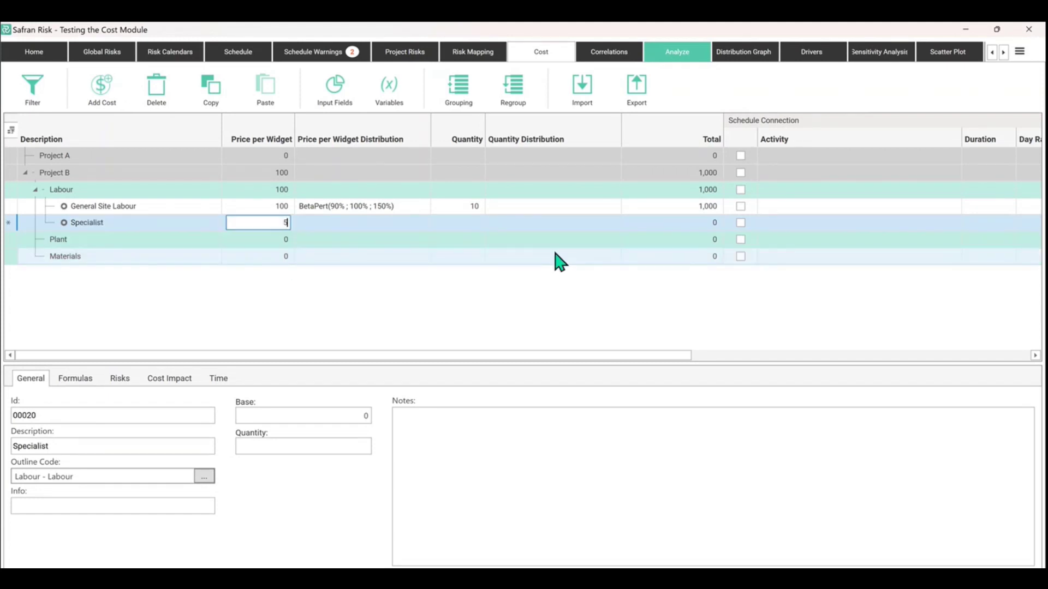
type("500")
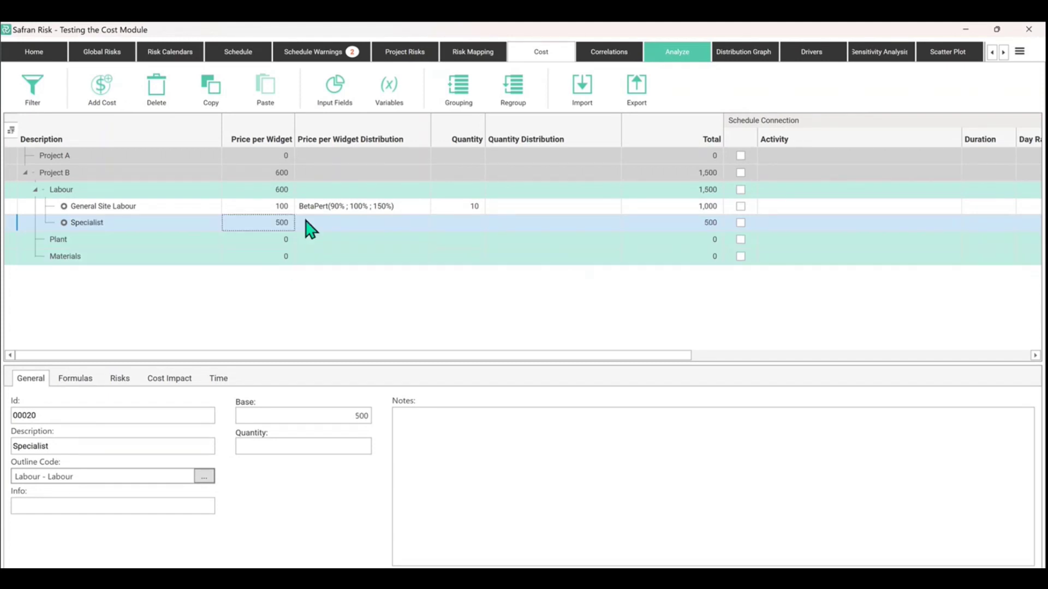
left_click(358, 223)
left_click(415, 223)
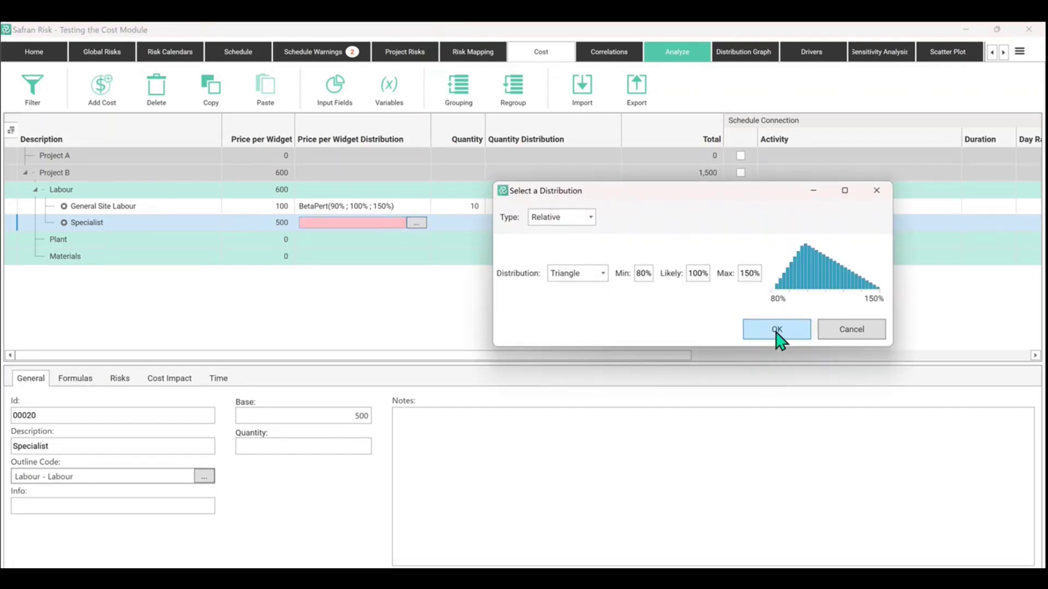
left_click(777, 330)
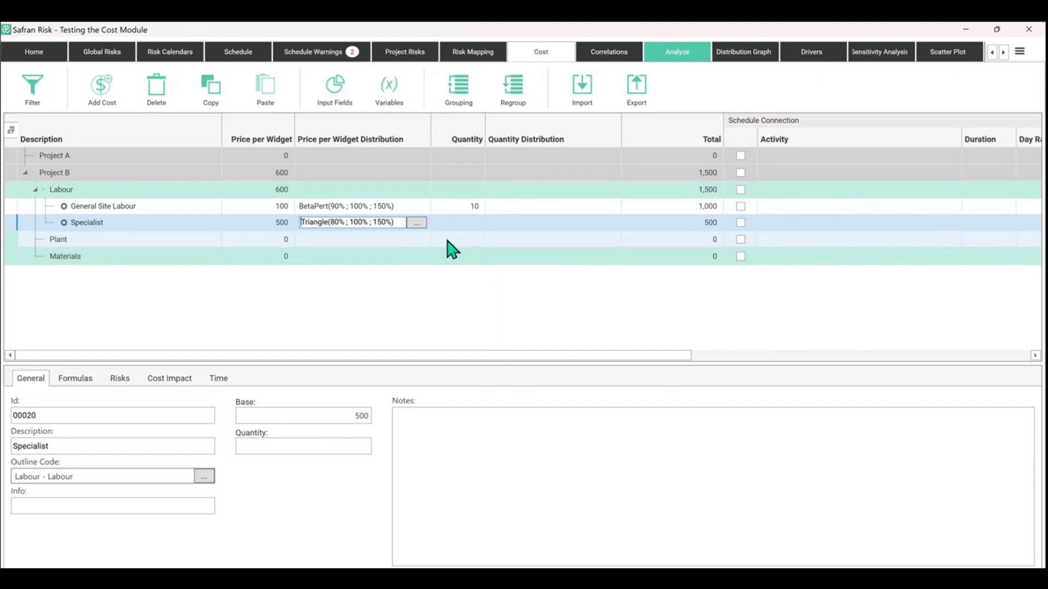
left_click(467, 222)
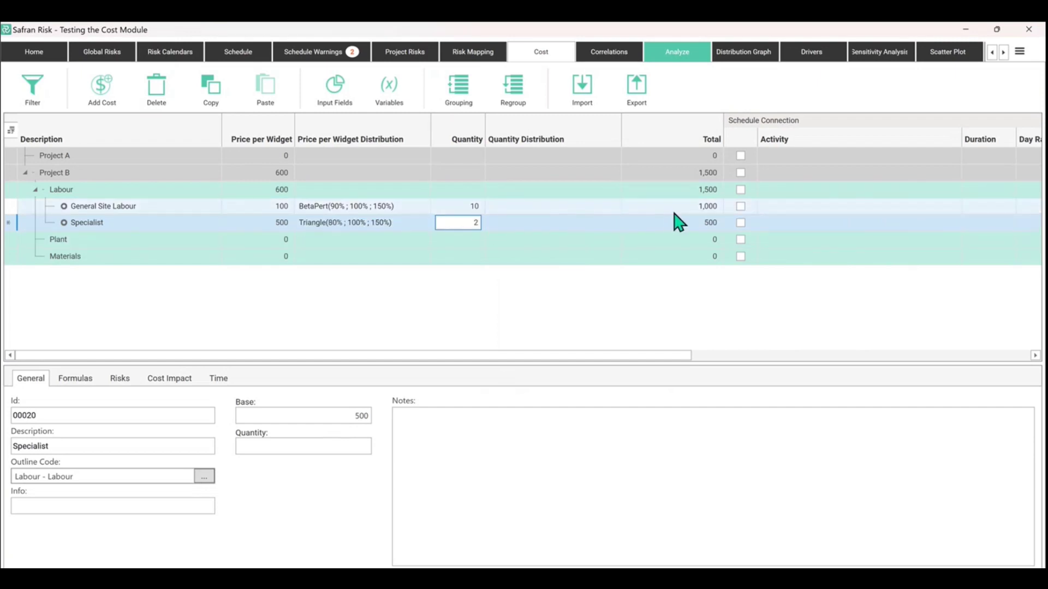
key("Return")
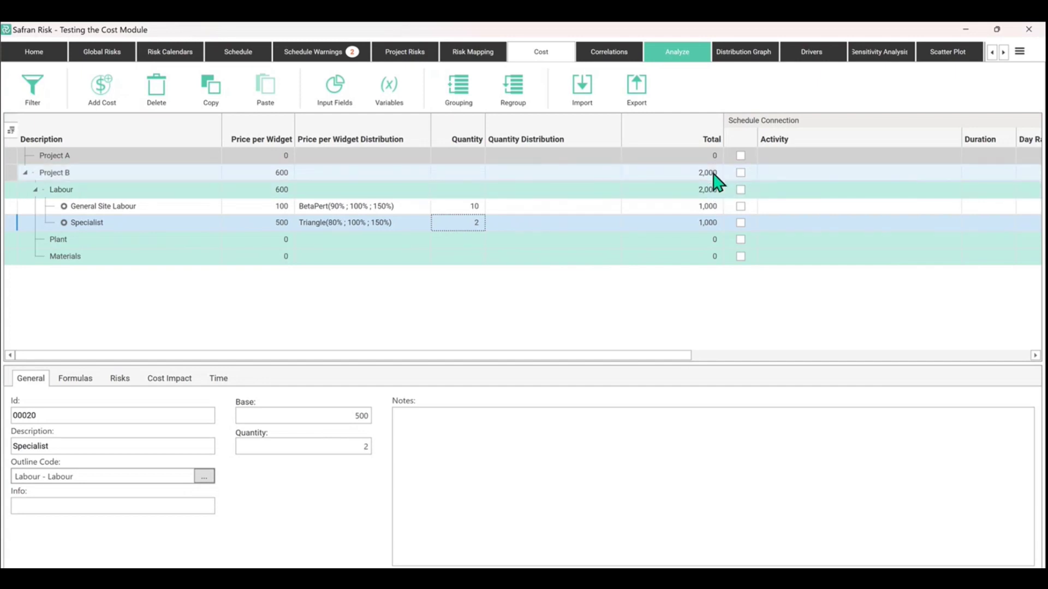
- Apply a Triangle 80%/100%/150% quantity distribution to both Specialist and General Site Labour
left_click(589, 223)
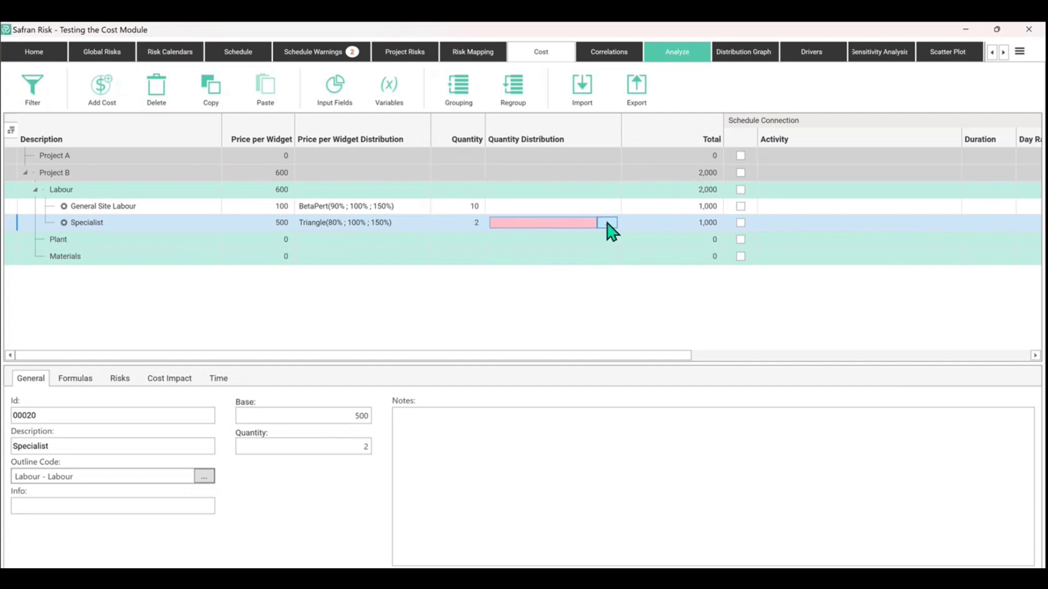
left_click(605, 223)
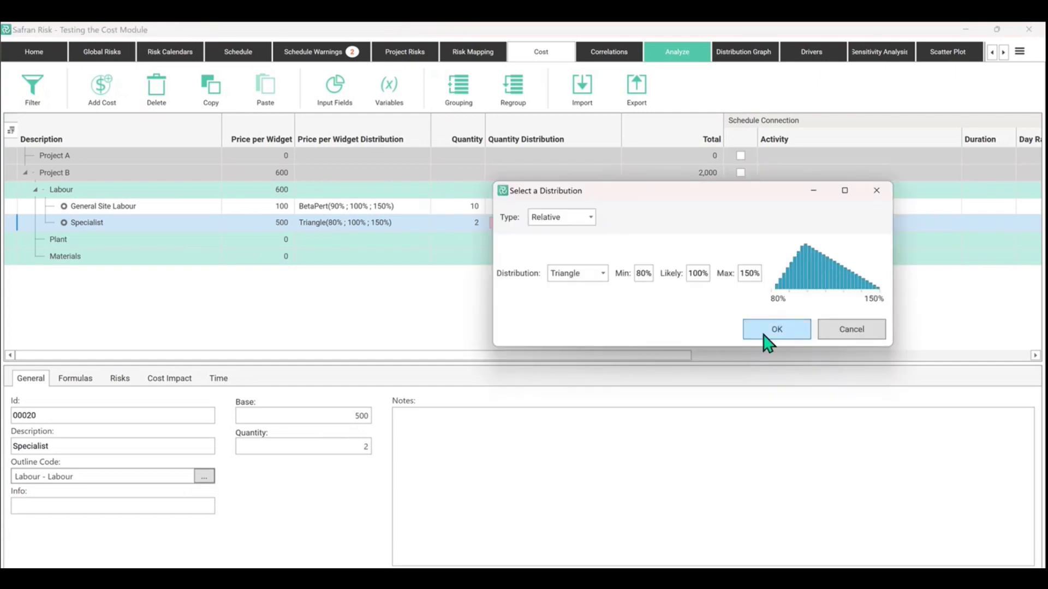
left_click(765, 332)
left_click(606, 206)
left_click(607, 207)
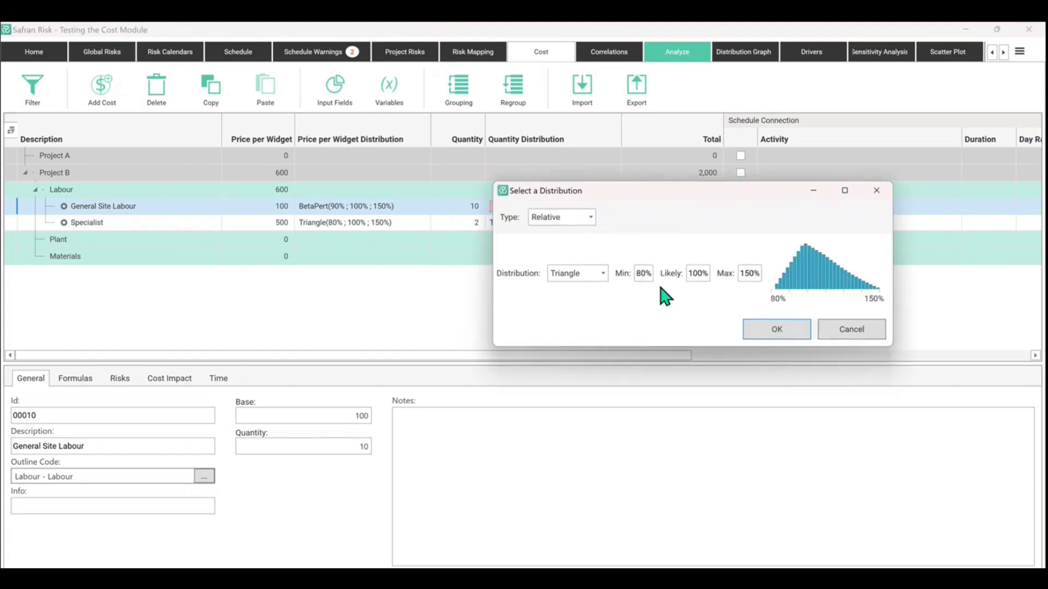
left_click(770, 330)
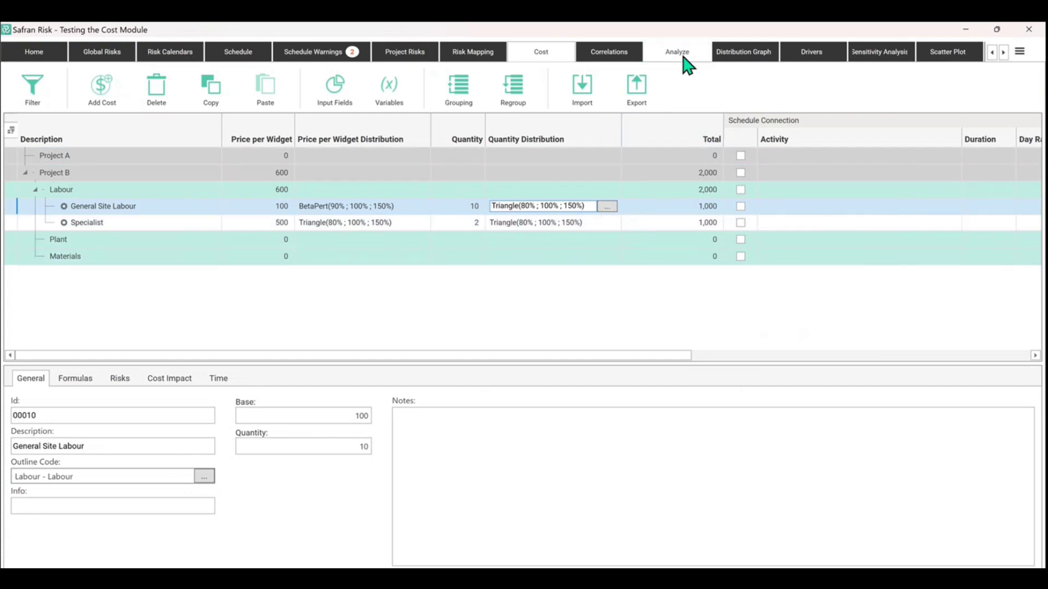
- Set the analysis seed to 1 with Latin Hypercube Sampling and correlations included
left_click(662, 56)
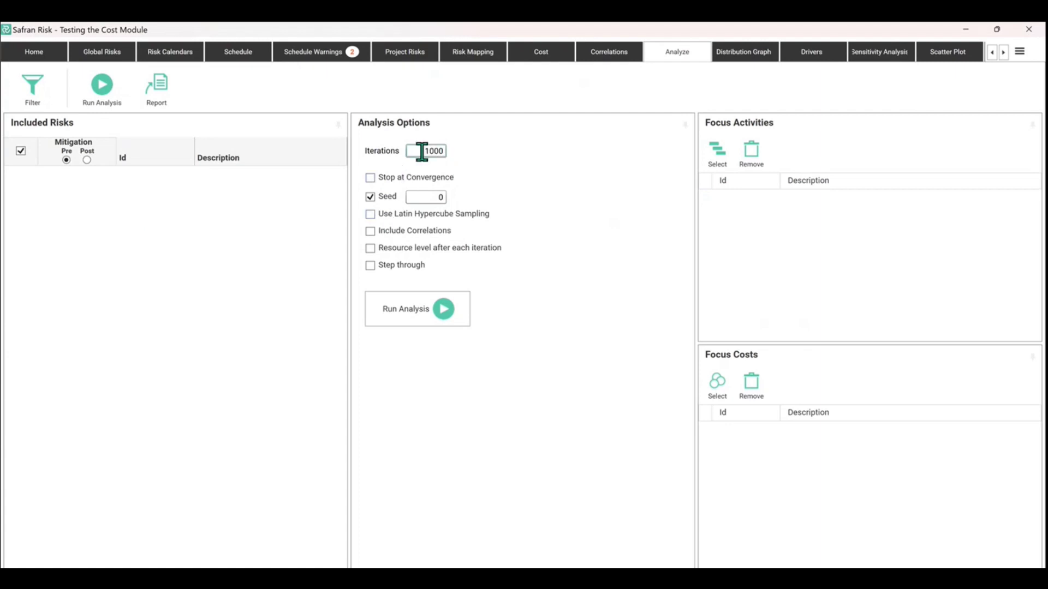
left_click(434, 197)
key("BackSpace")
type("1")
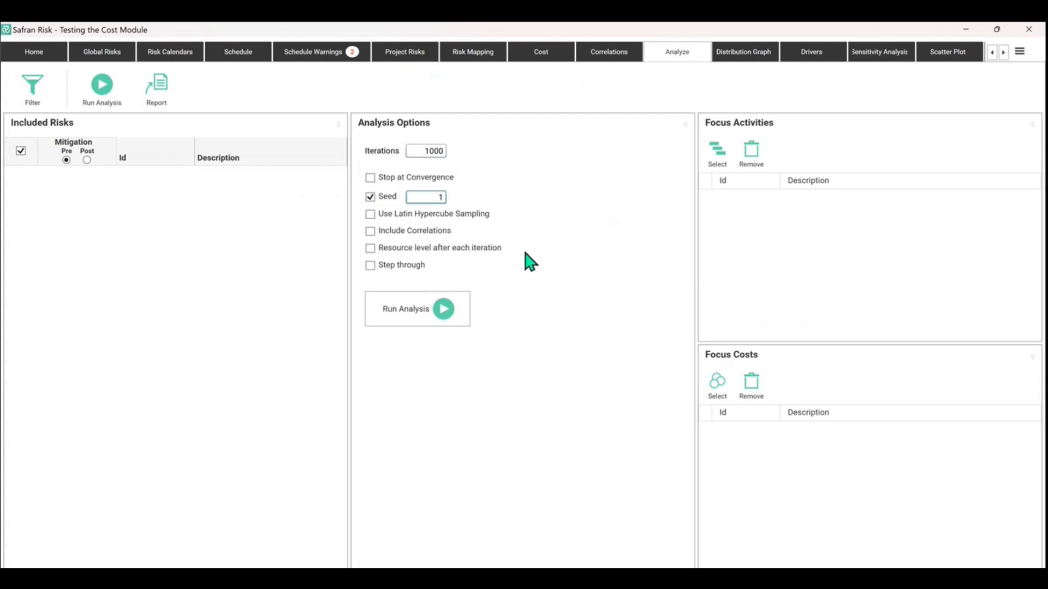
left_click(370, 214)
left_click(376, 232)
- Run the step-through Monte Carlo analysis and view the cost items with the iteration box moved aside
left_click(430, 308)
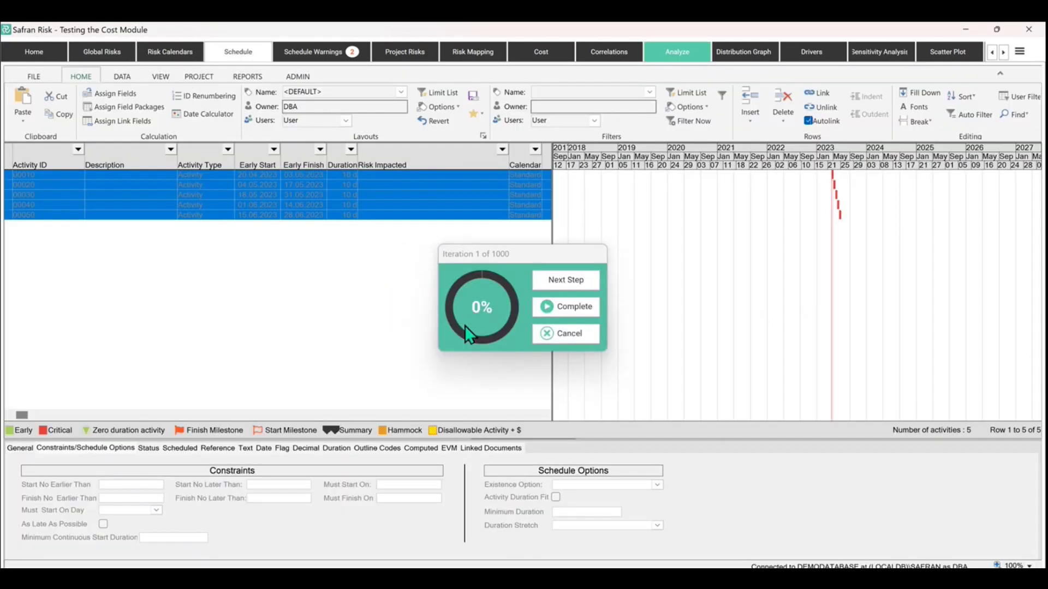
left_click(100, 207)
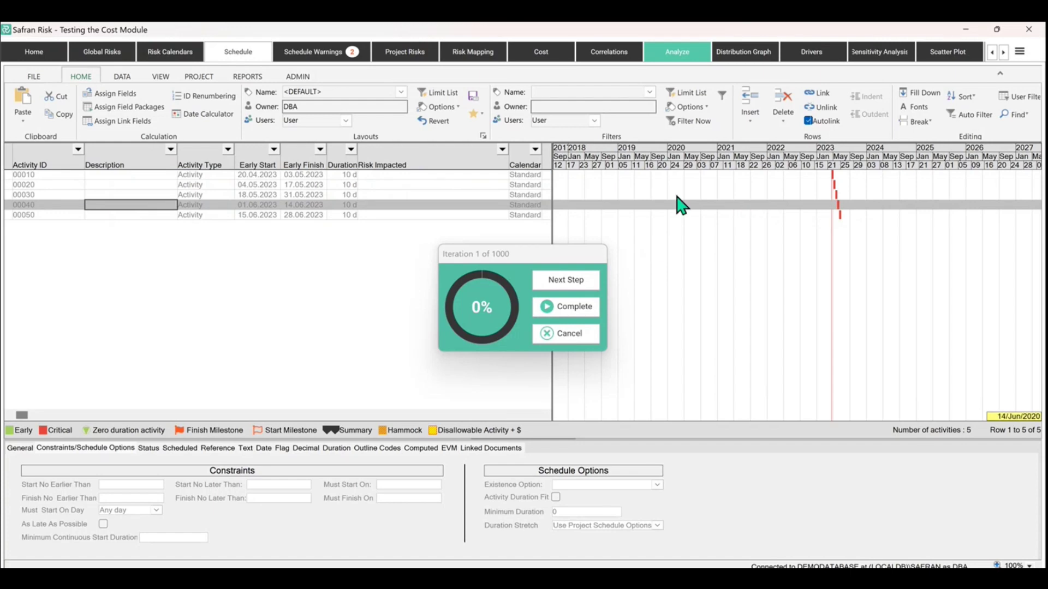
left_click(529, 55)
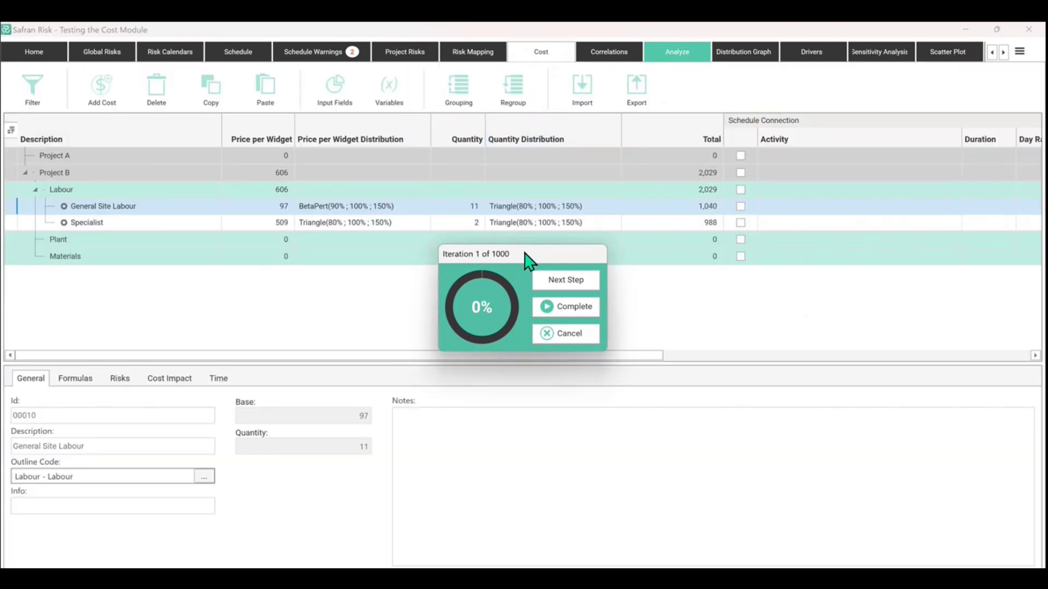
left_click_drag(527, 258, 335, 275)
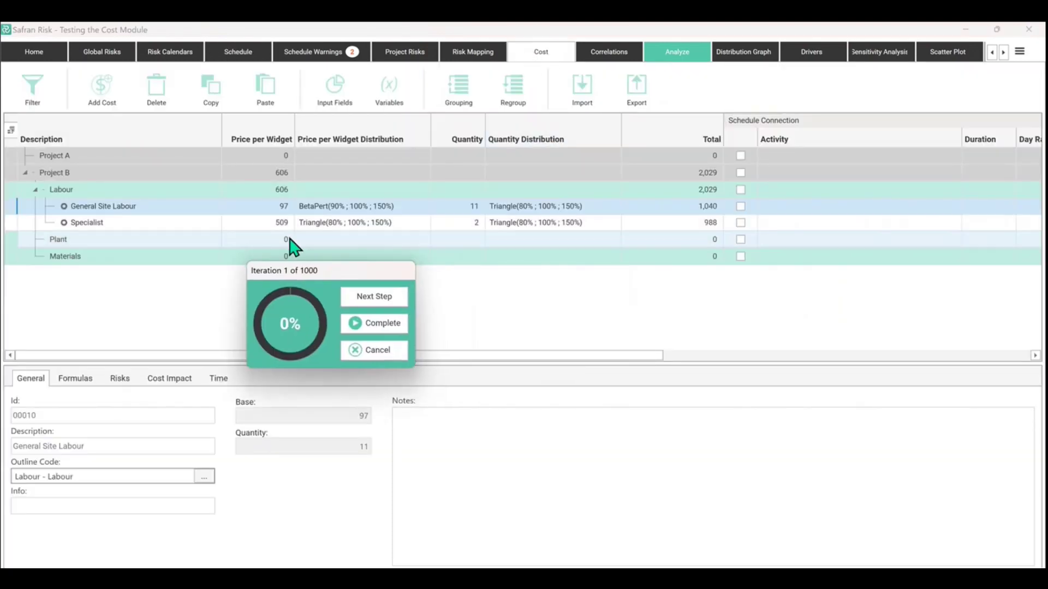
left_click(286, 213)
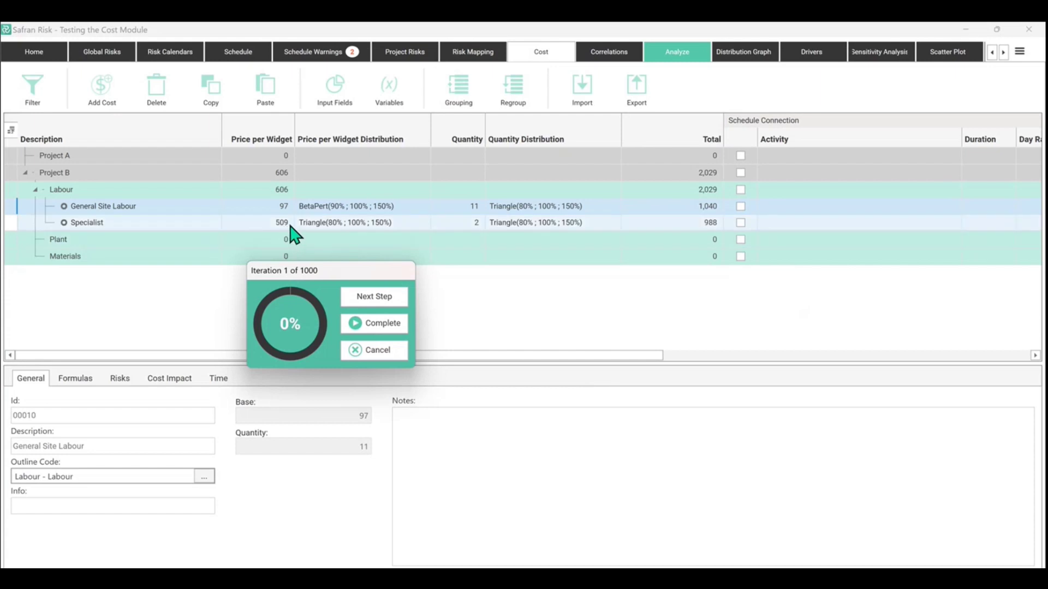
left_click(480, 208)
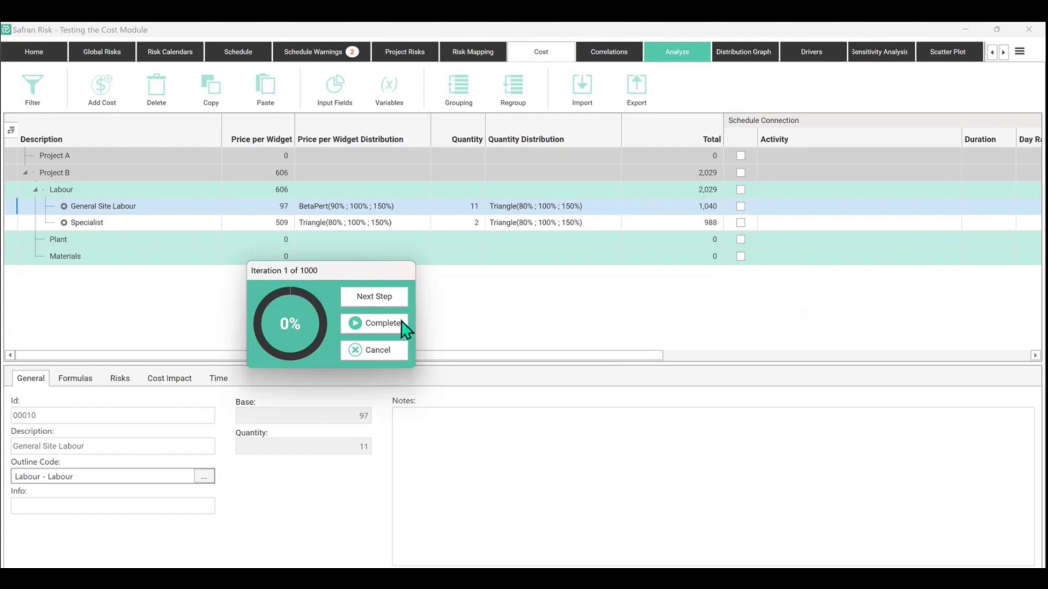
- Step through the iterations up to iteration 10, with Labour sampled at 1,959
left_click(365, 302)
left_click(366, 302)
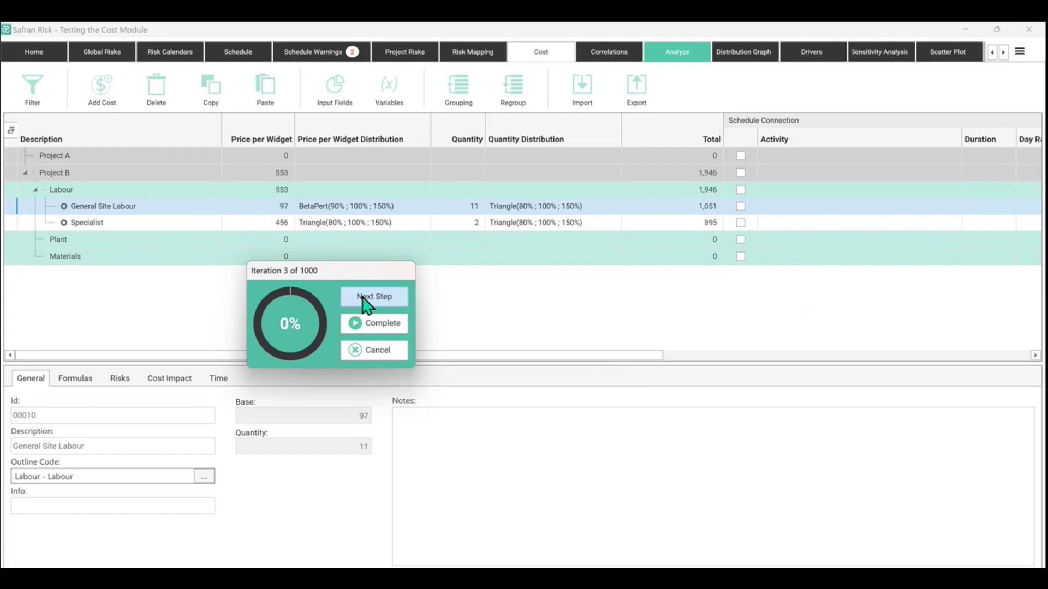
left_click(365, 300)
left_click(366, 302)
left_click(365, 301)
left_click(363, 300)
left_click(364, 301)
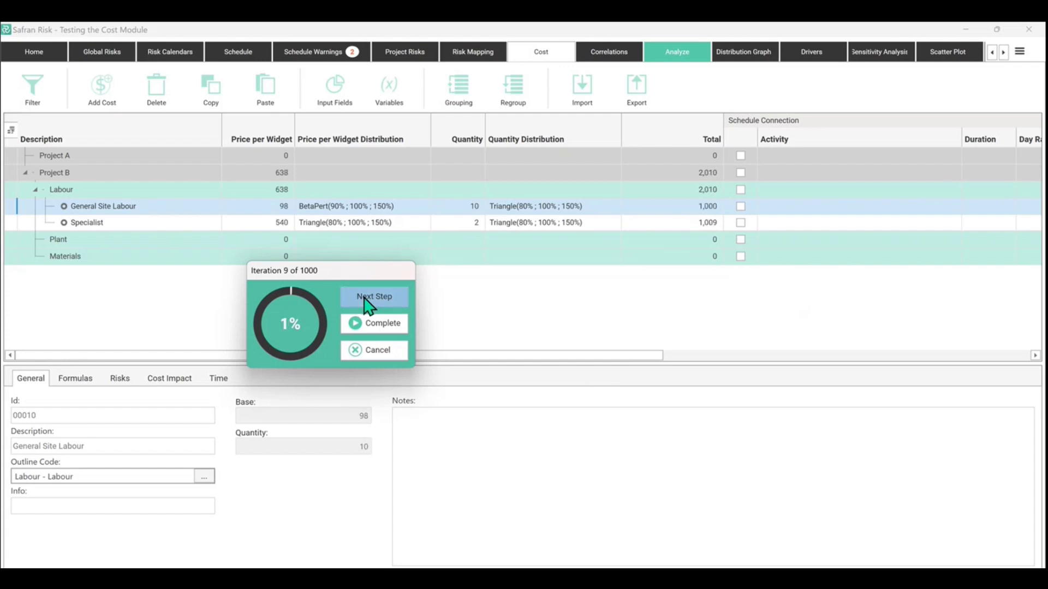
left_click(366, 302)
- Scroll the cost grid right to show Iteration Value and move the iteration box right
left_click_drag(480, 358, 872, 375)
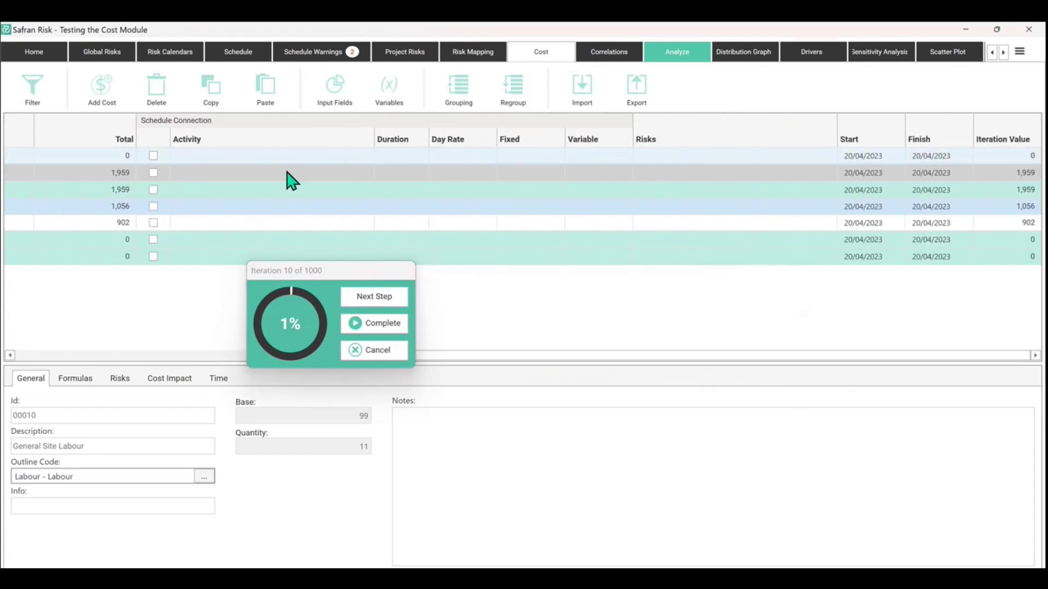
left_click_drag(360, 275, 610, 256)
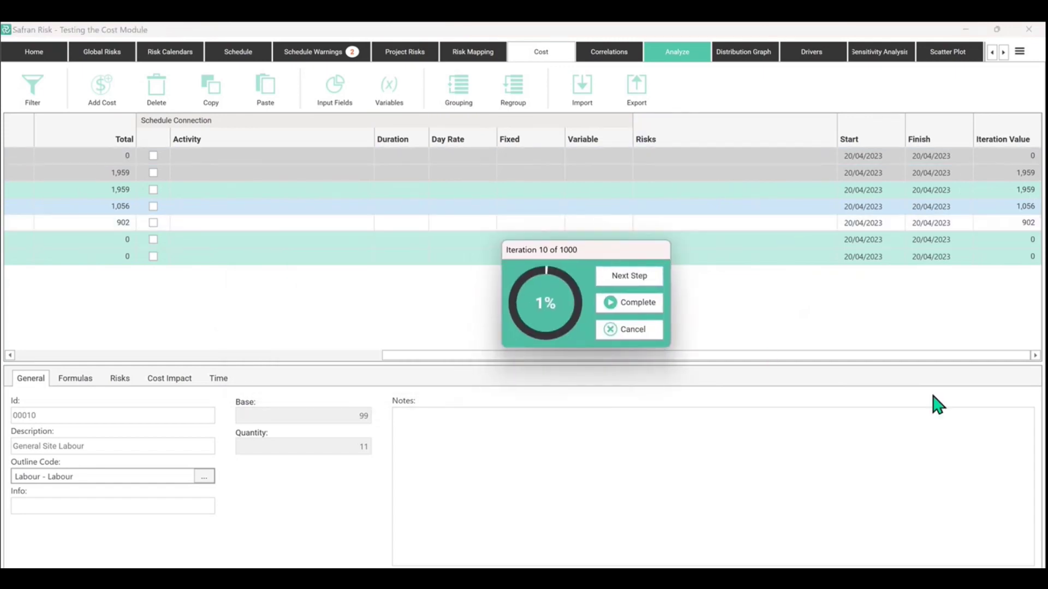